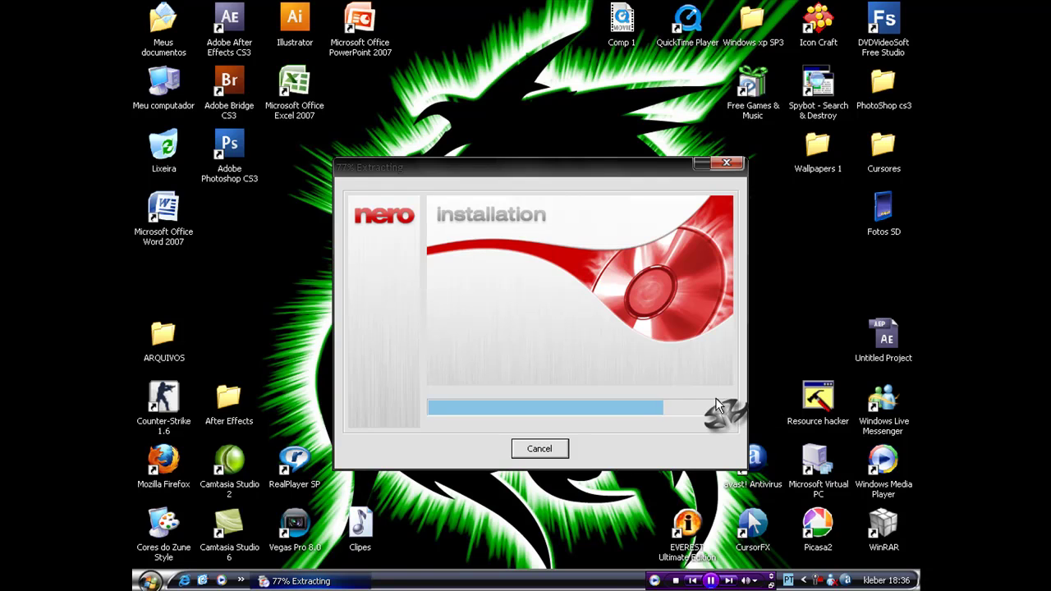
Continue past the Ask Toolbar offer with the option to install Nero with the toolbar selected.
drag(549, 168, 522, 141)
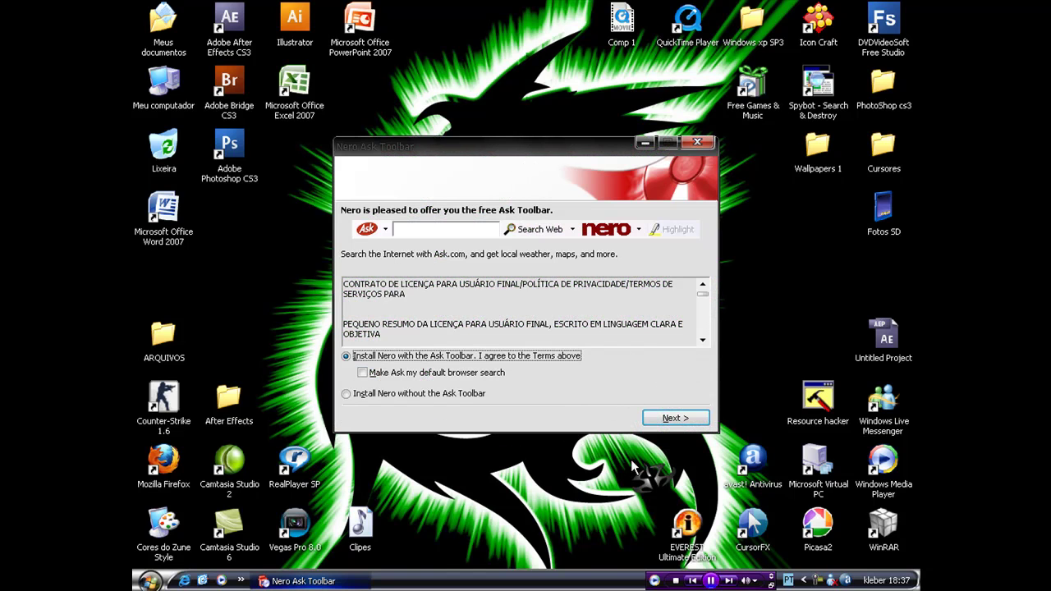
click(676, 419)
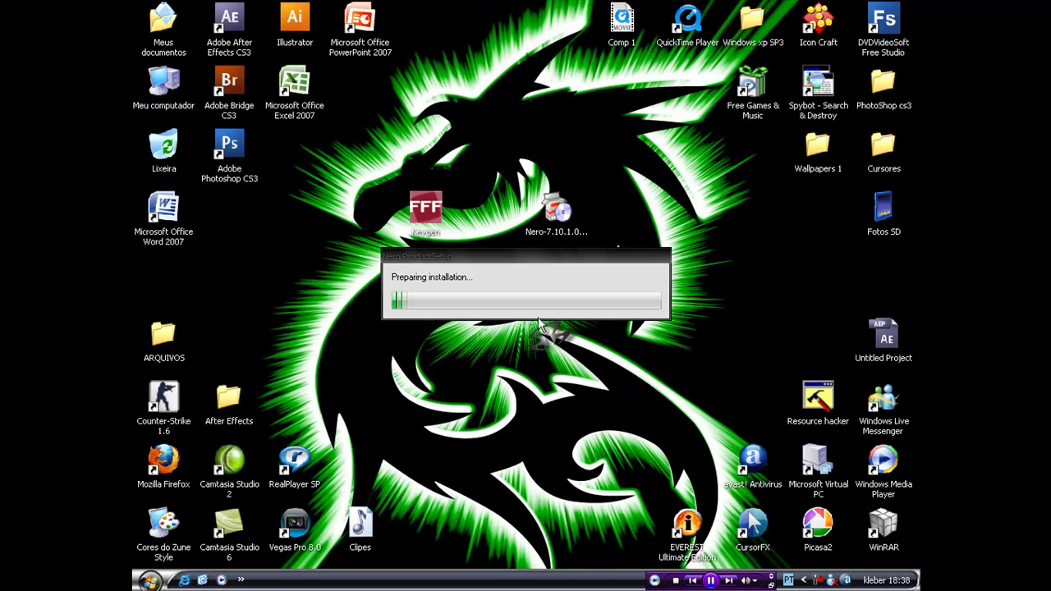
drag(513, 273, 452, 291)
click(149, 580)
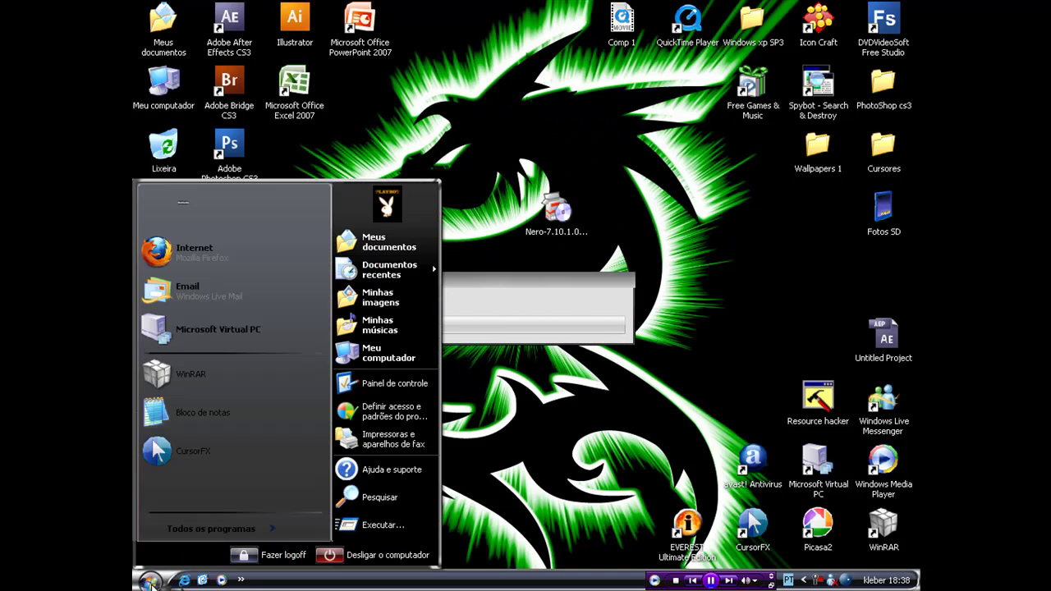
click(216, 529)
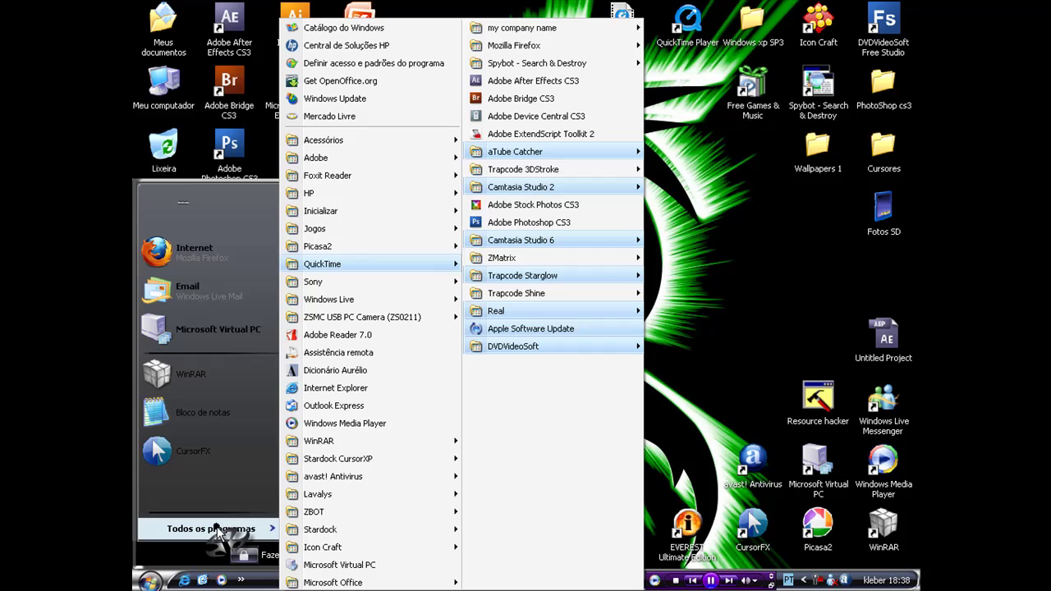
click(534, 10)
click(481, 280)
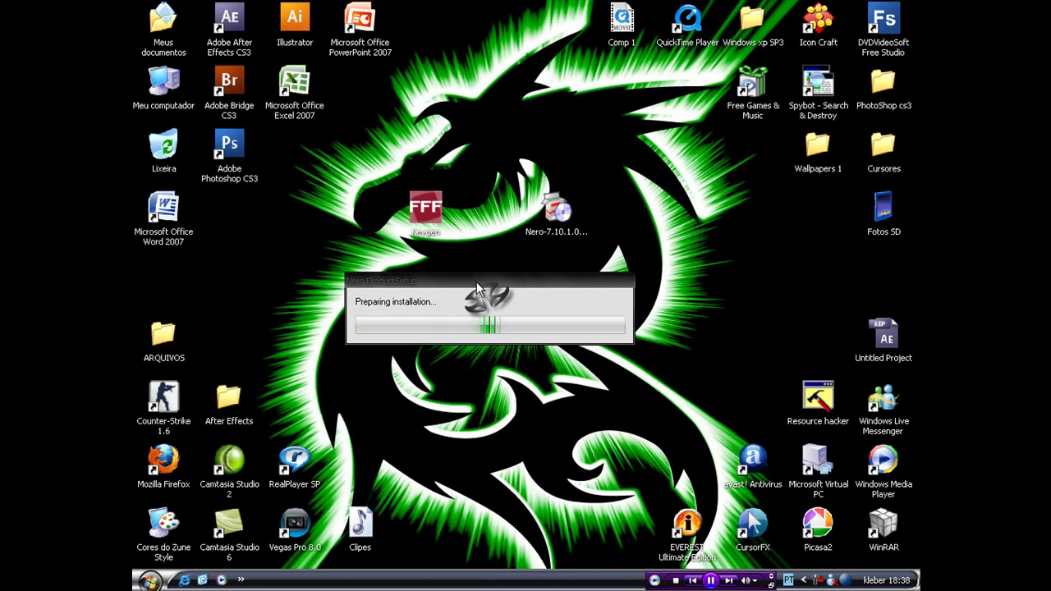
drag(476, 282, 491, 294)
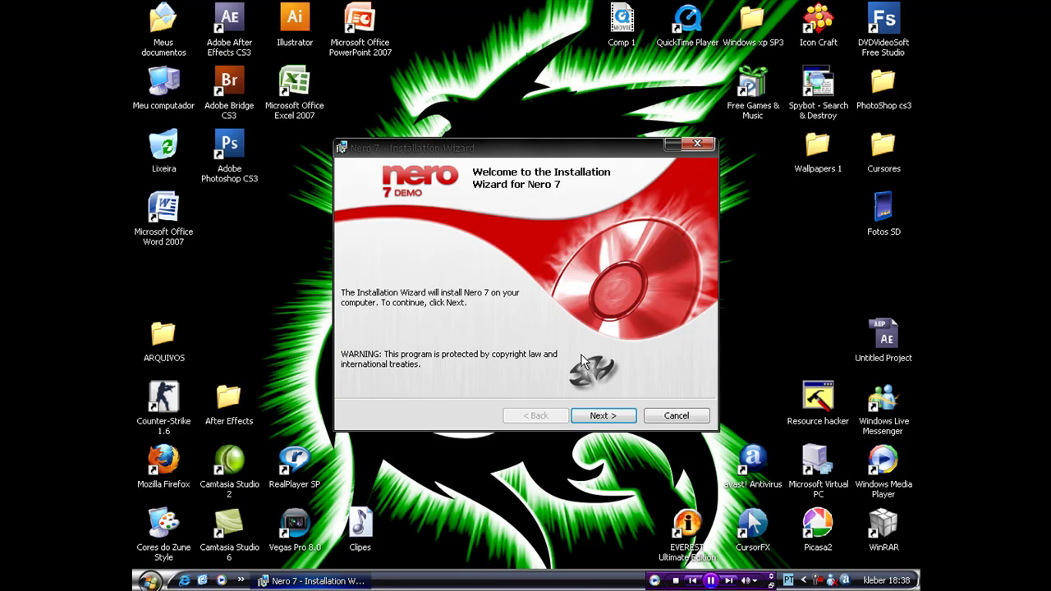
Start the Nero 7 installation wizard, accept the license agreement and proceed to the customer information page.
click(612, 419)
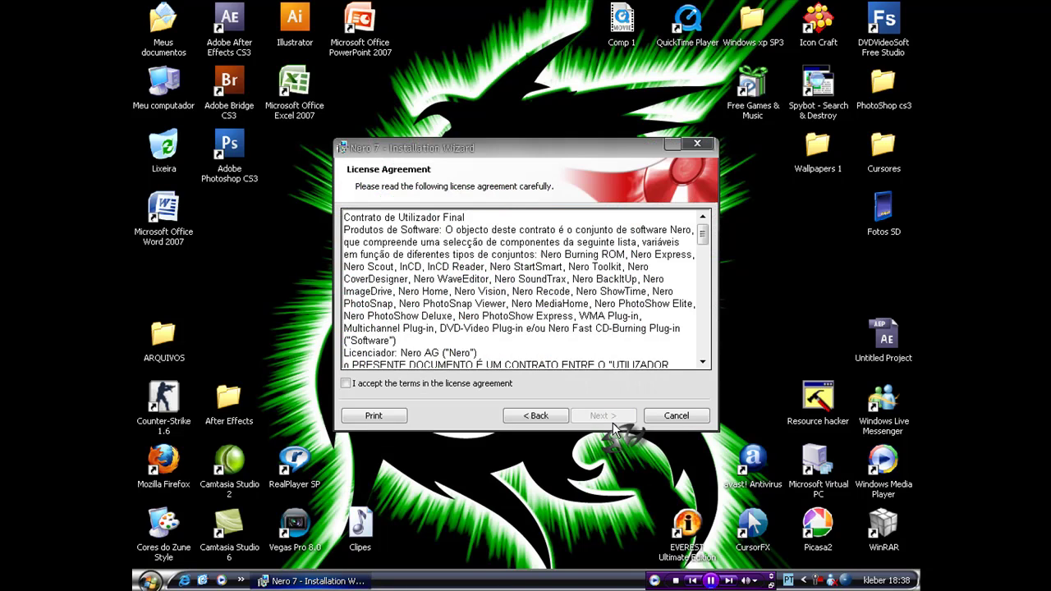
click(427, 384)
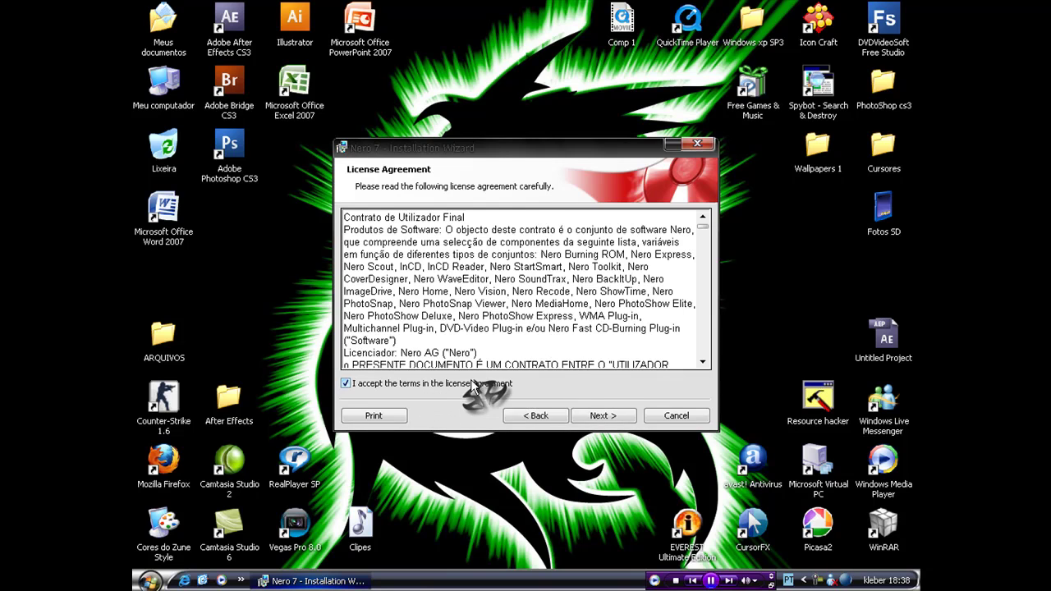
click(609, 415)
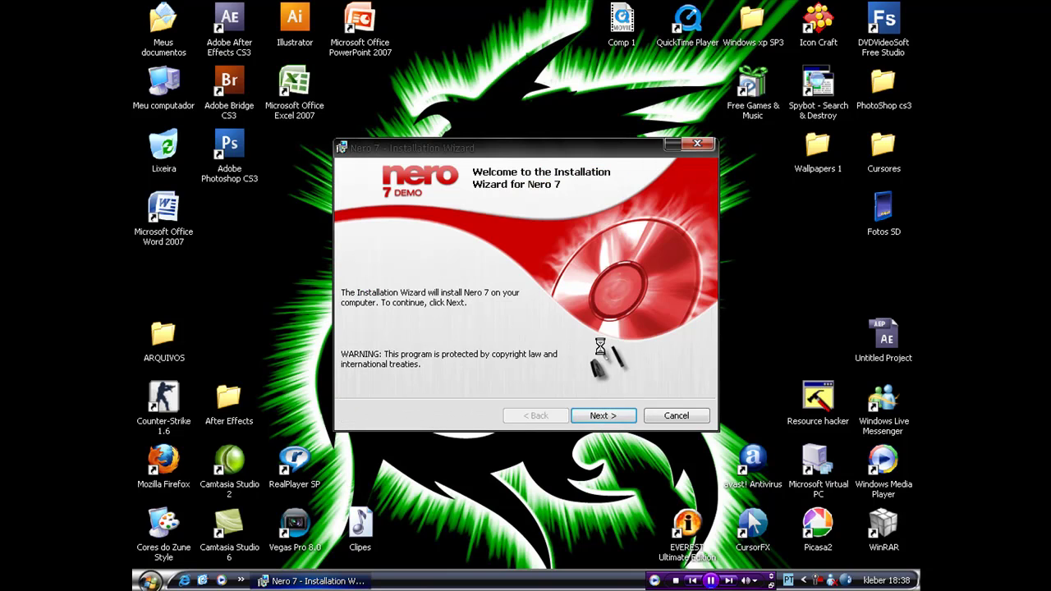
click(603, 416)
Try to continue with the prefilled user name, organization and serial number.
click(404, 231)
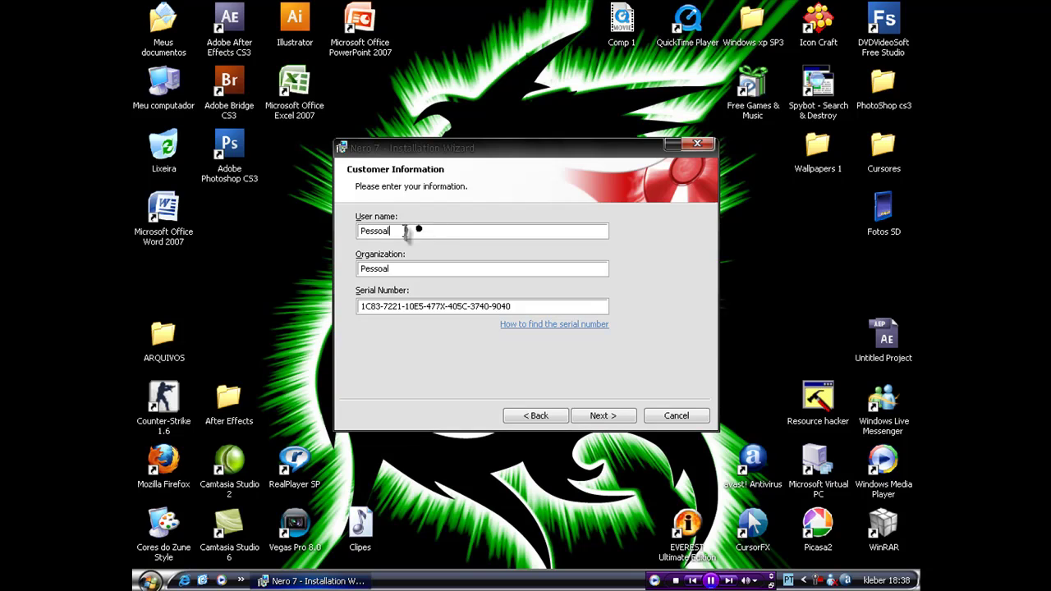
double_click(404, 230)
double_click(403, 271)
double_click(554, 306)
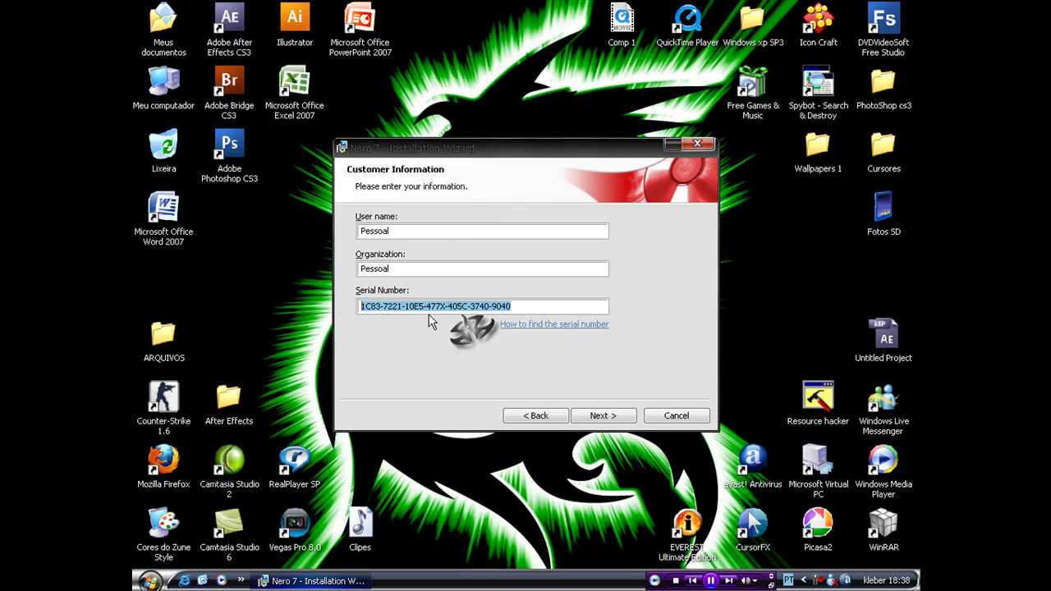
click(545, 306)
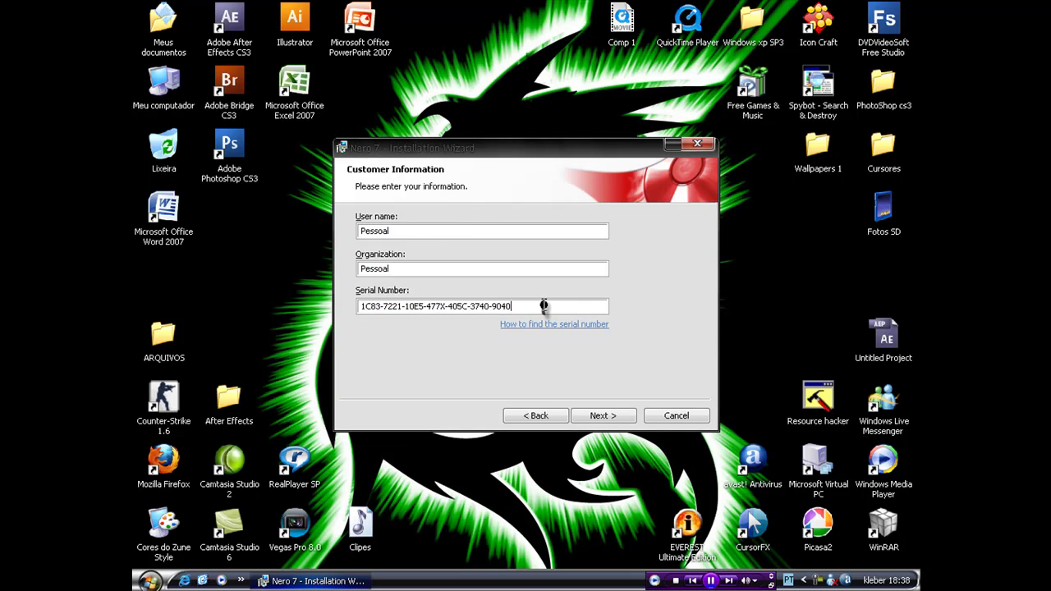
click(600, 417)
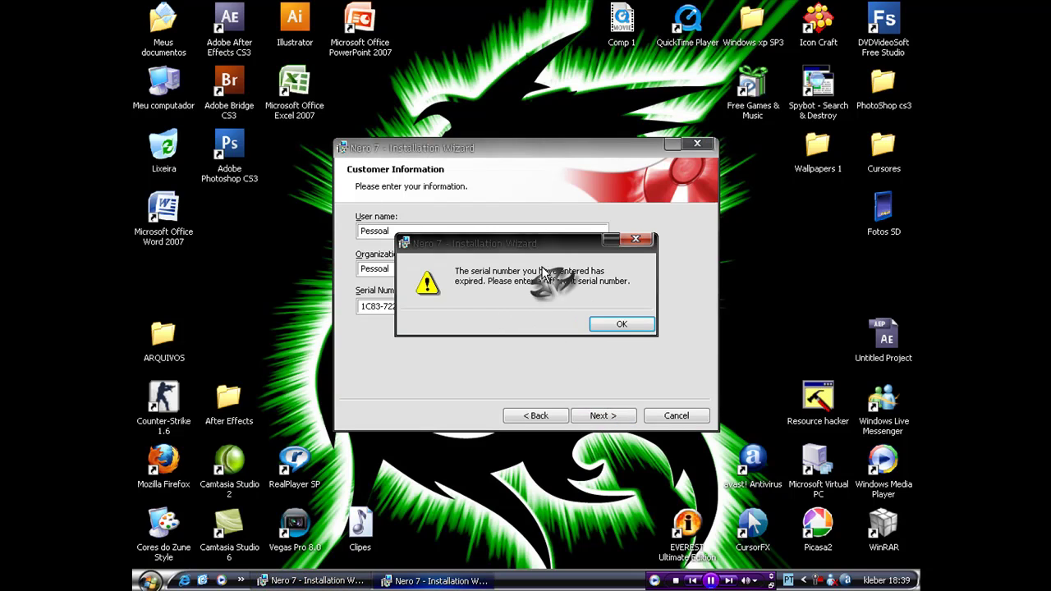
click(612, 323)
Clear the wizard's serial number field and copy the Ahead Nero 7 Ultra Edition serial number from the Keygen program.
double_click(545, 306)
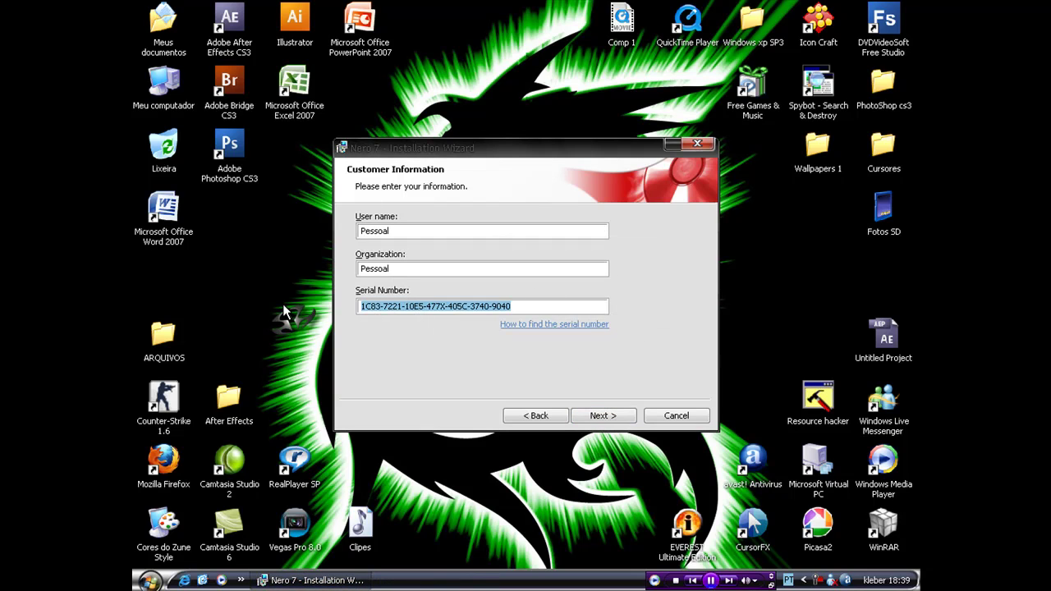
key(BackSpace)
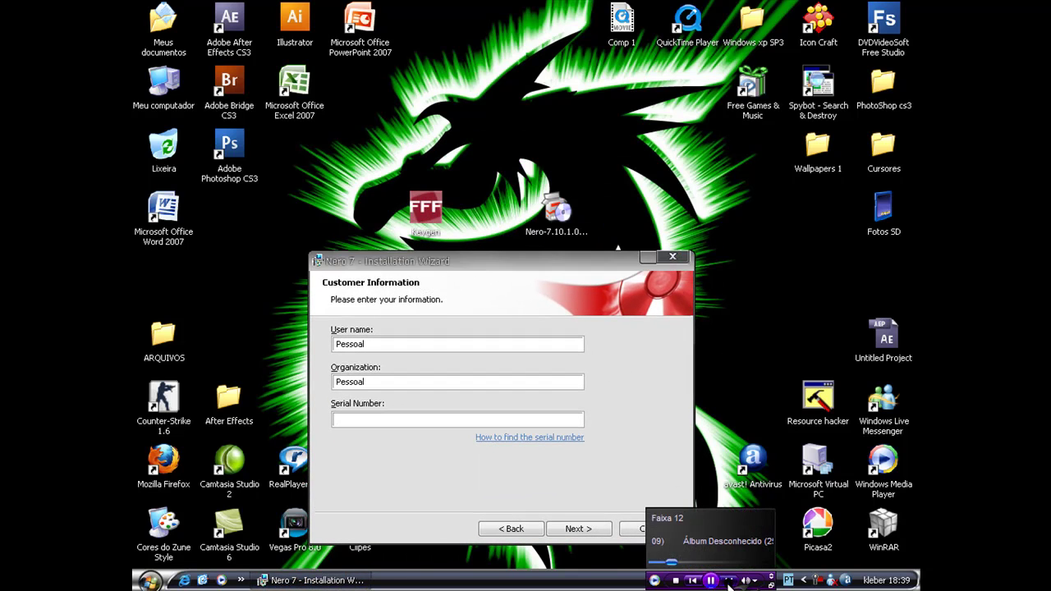
double_click(426, 212)
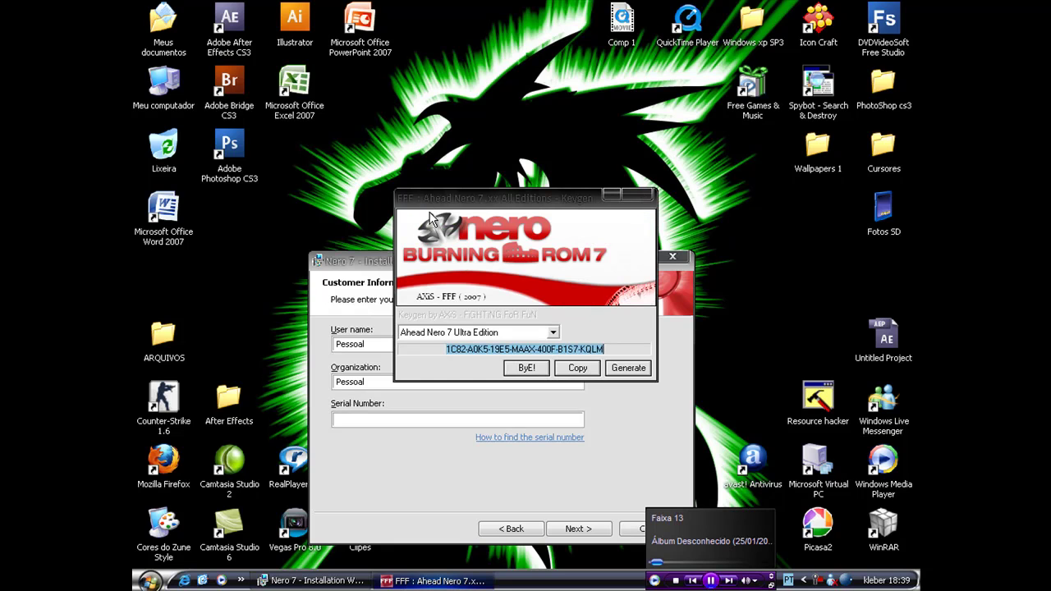
click(553, 332)
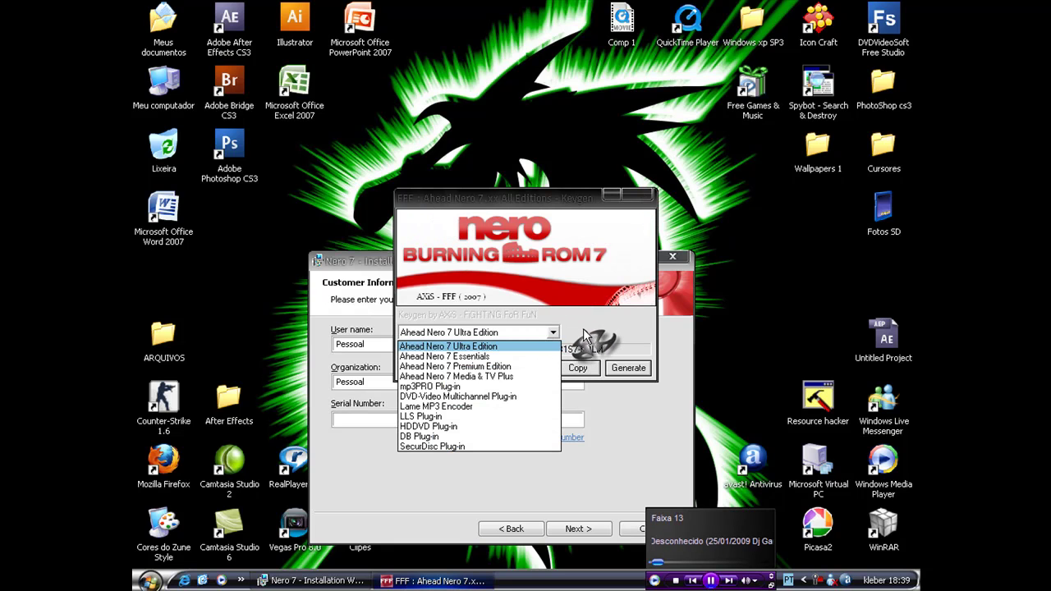
click(580, 348)
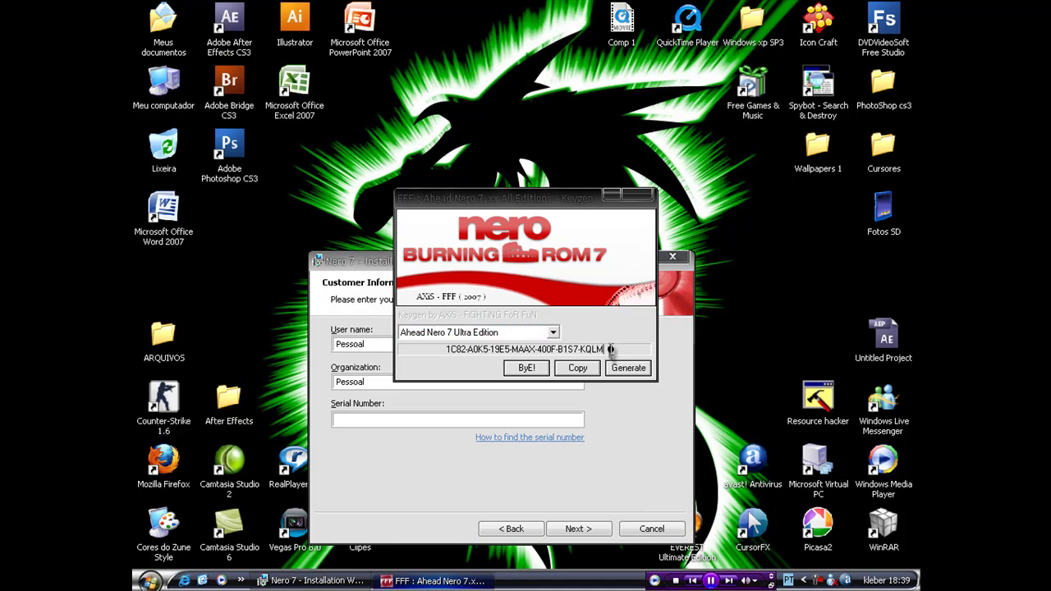
drag(615, 352, 419, 352)
right_click(462, 350)
click(491, 389)
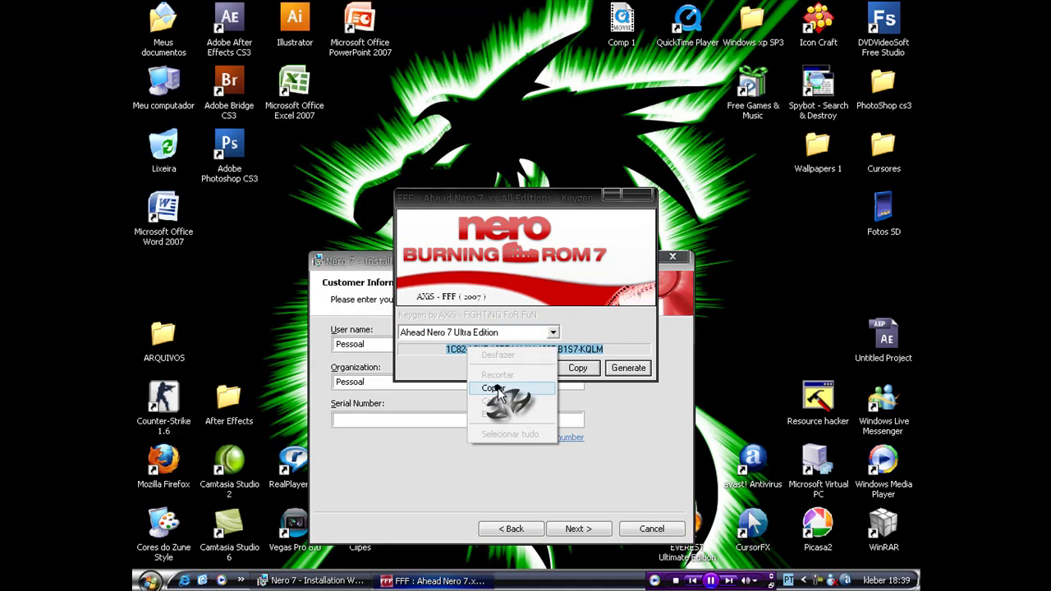
Paste the copied serial number into the wizard's Serial Number field and continue to the setup type page.
click(408, 419)
drag(514, 201, 514, 66)
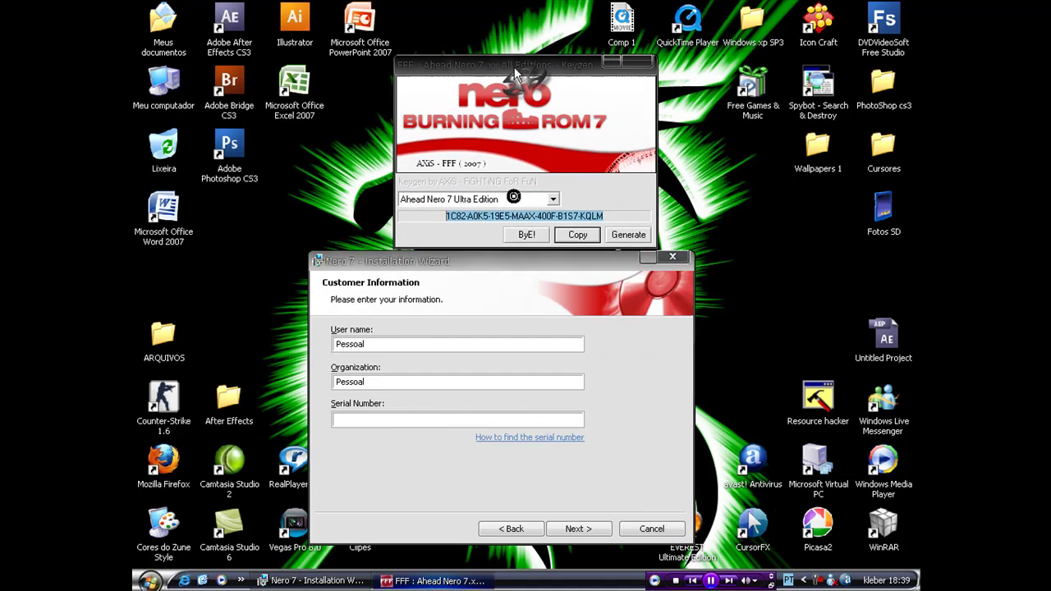
click(385, 422)
right_click(385, 422)
click(404, 476)
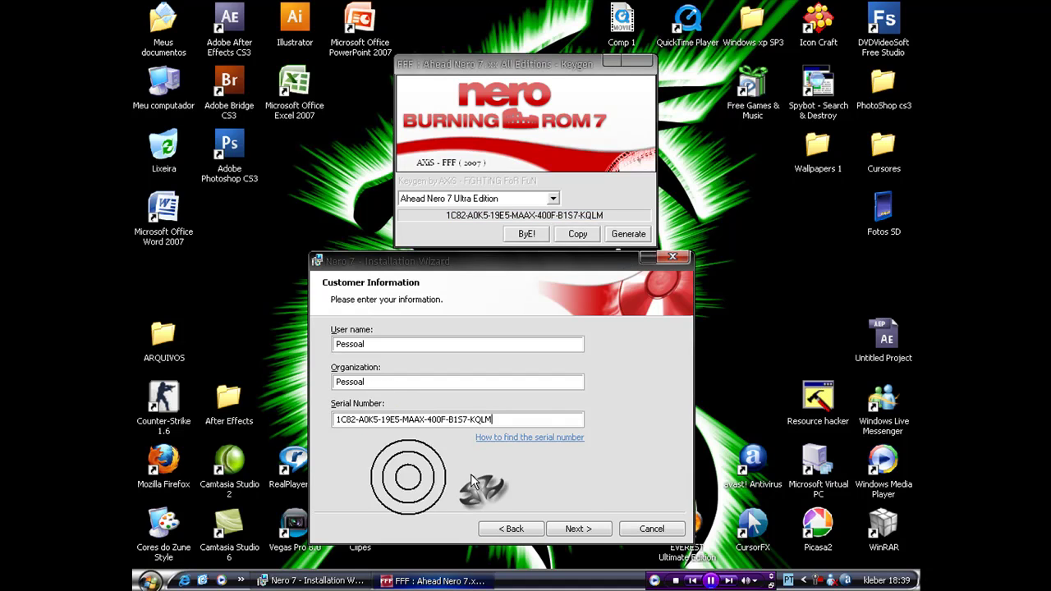
click(575, 530)
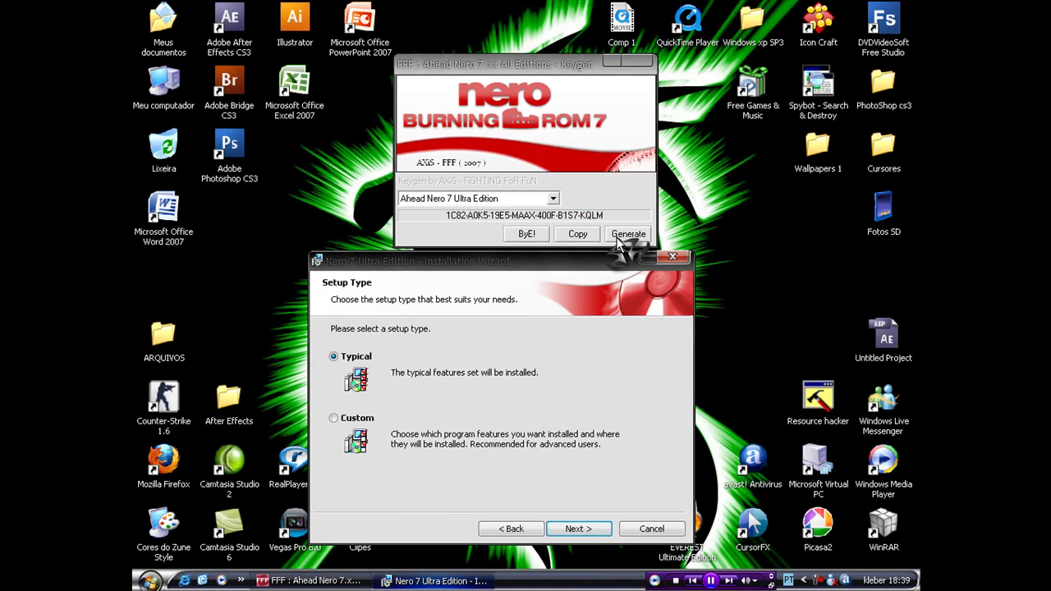
Close the Keygen program and start installing Nero 7 Ultra Edition with the Typical setup type.
click(530, 236)
drag(493, 261, 498, 146)
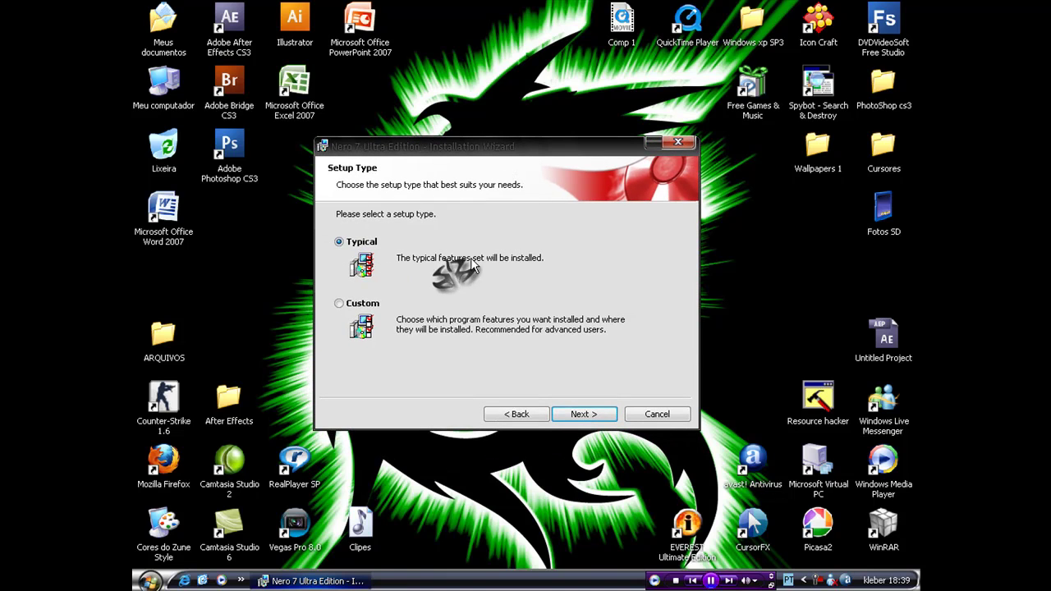
click(581, 415)
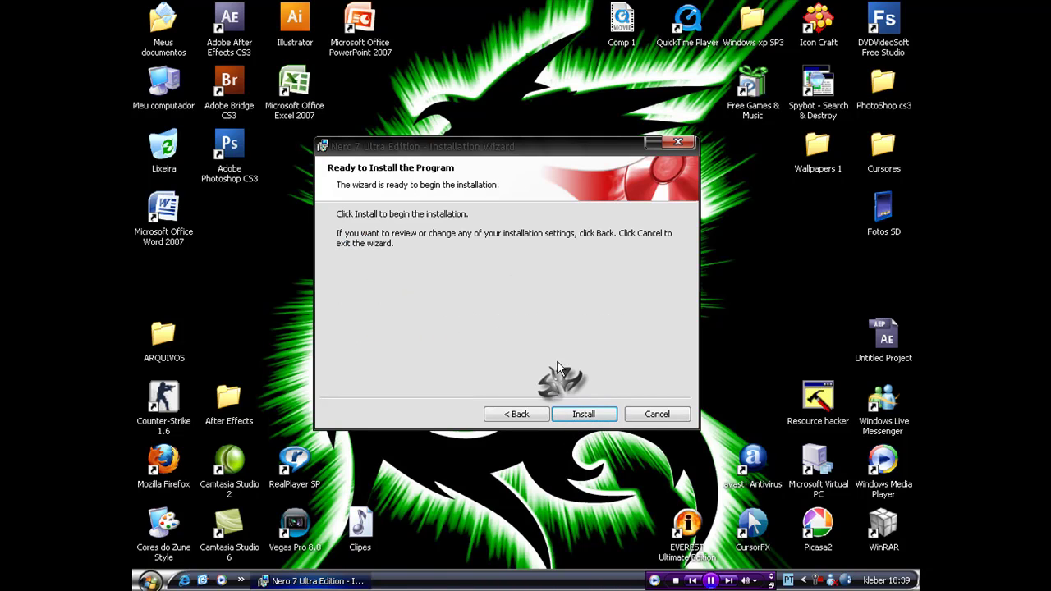
click(518, 414)
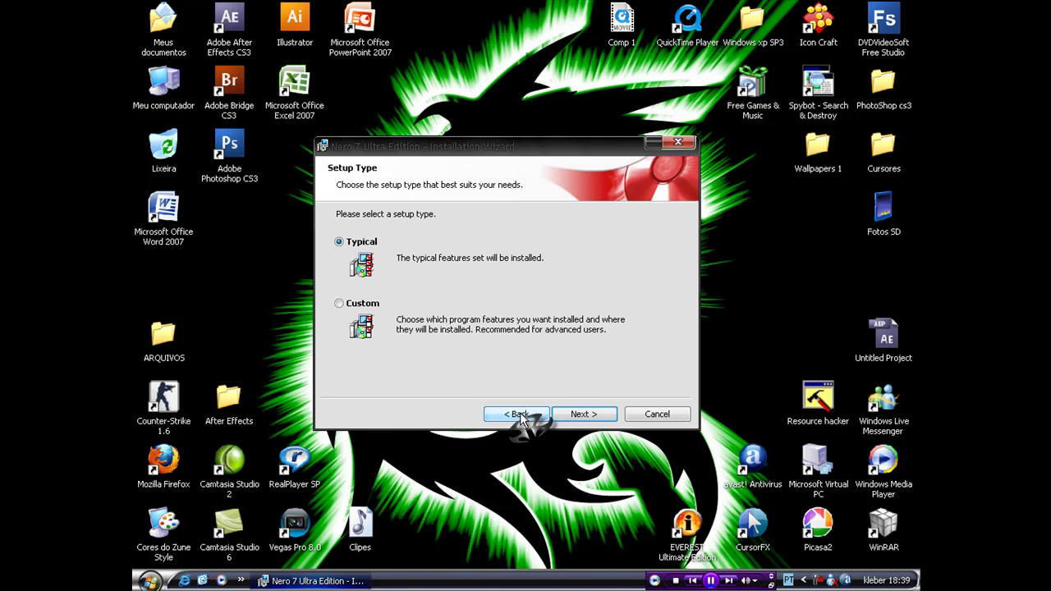
click(598, 415)
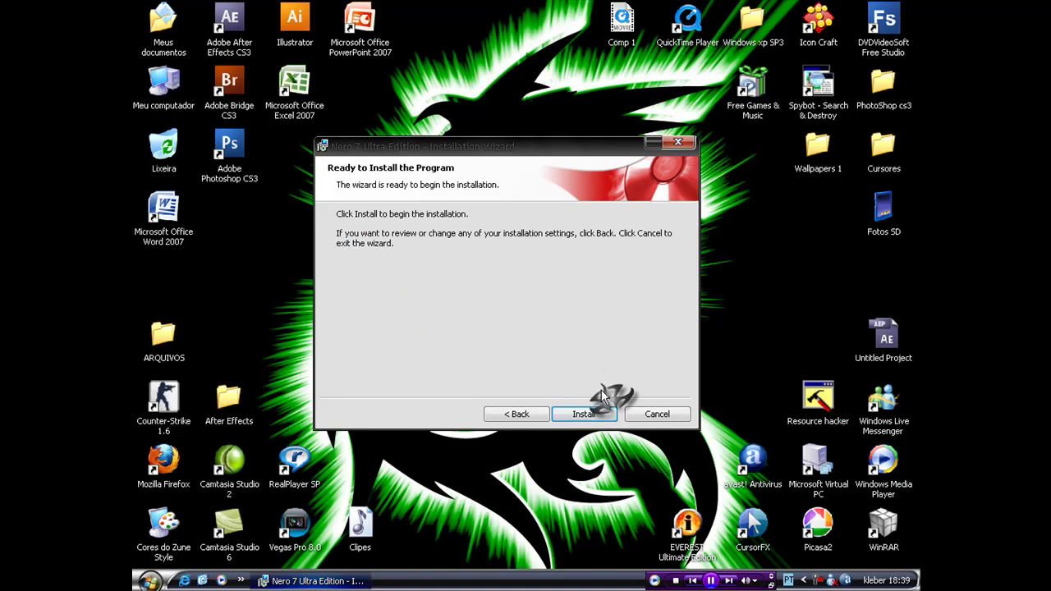
click(600, 414)
drag(467, 153, 477, 171)
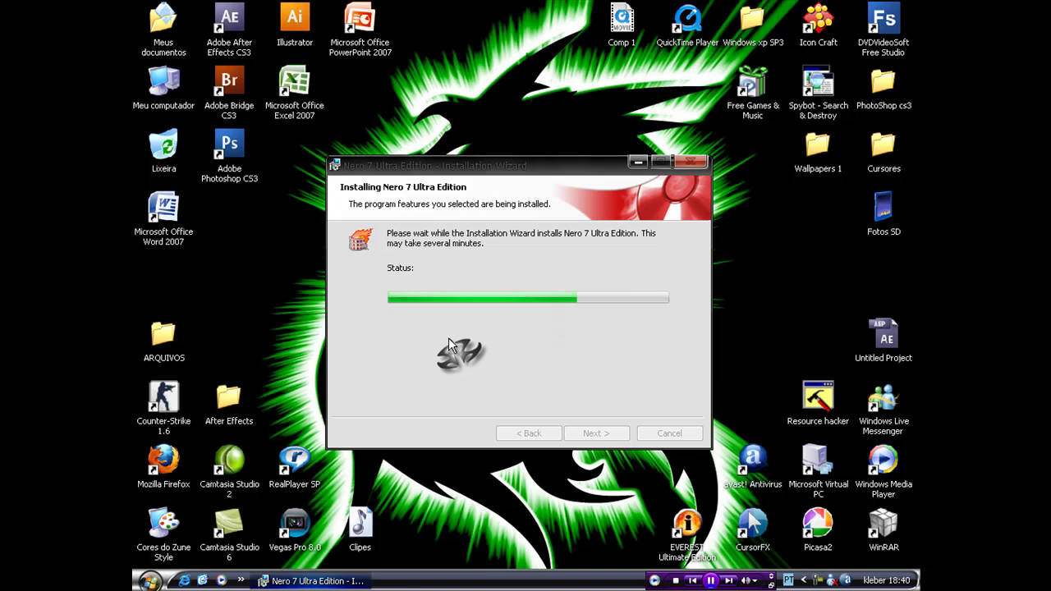
drag(524, 169, 489, 175)
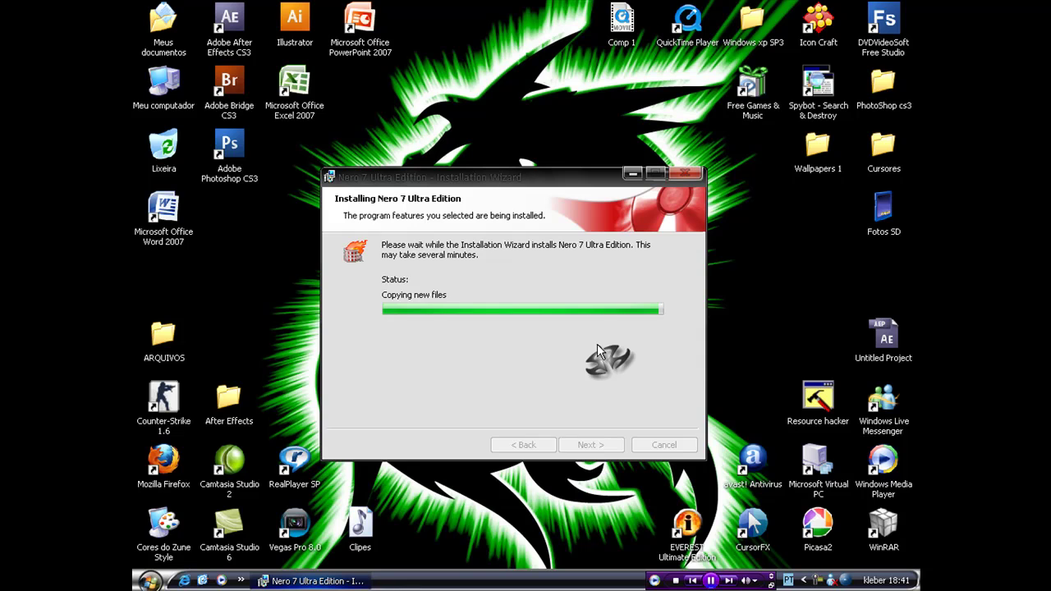
Skip forward through the music tracks in the mini media player.
mouse_move(729, 584)
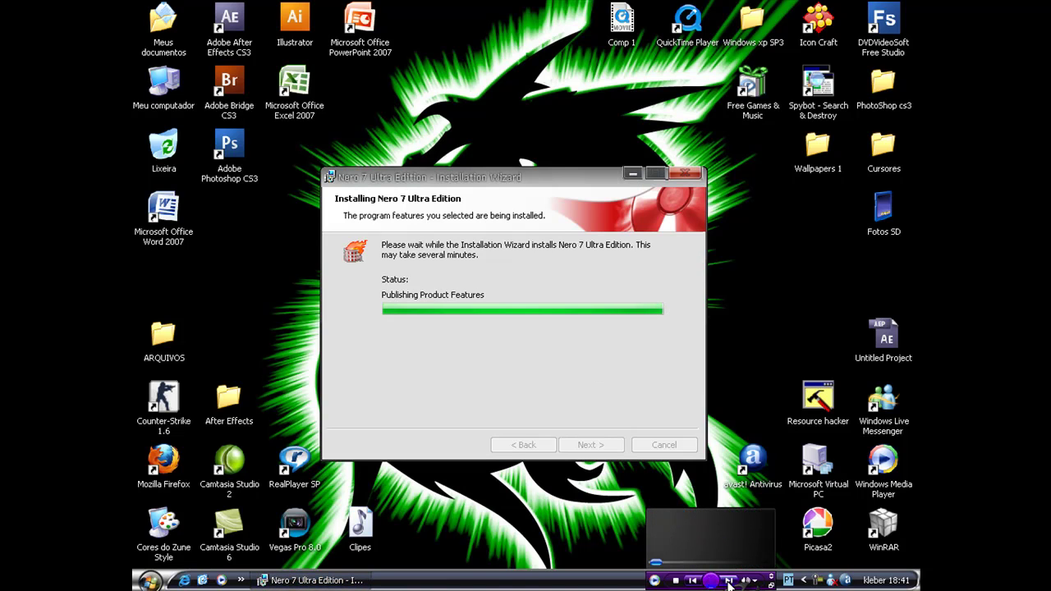
click(729, 584)
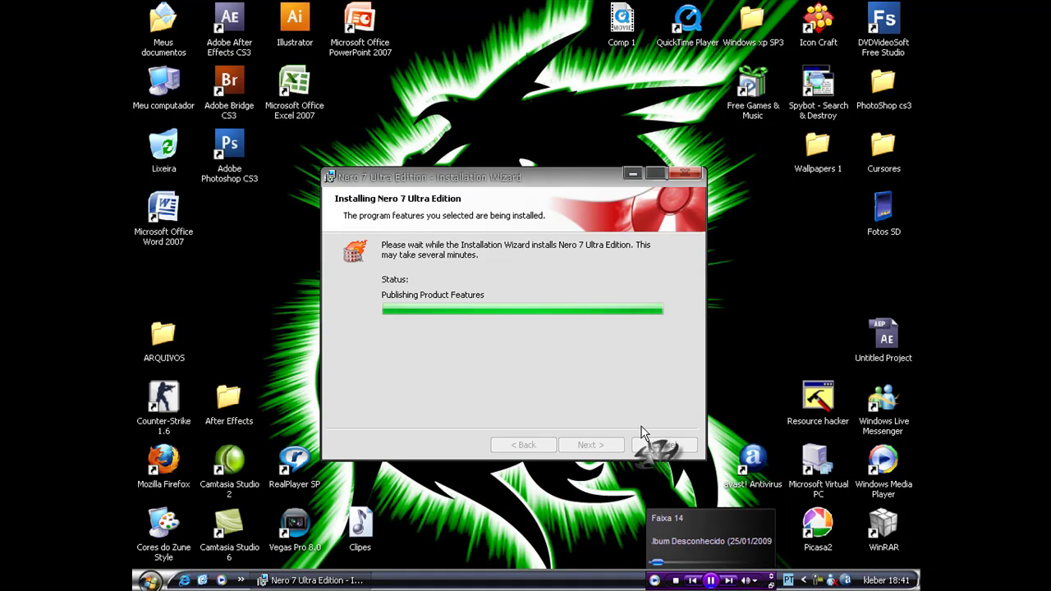
click(731, 583)
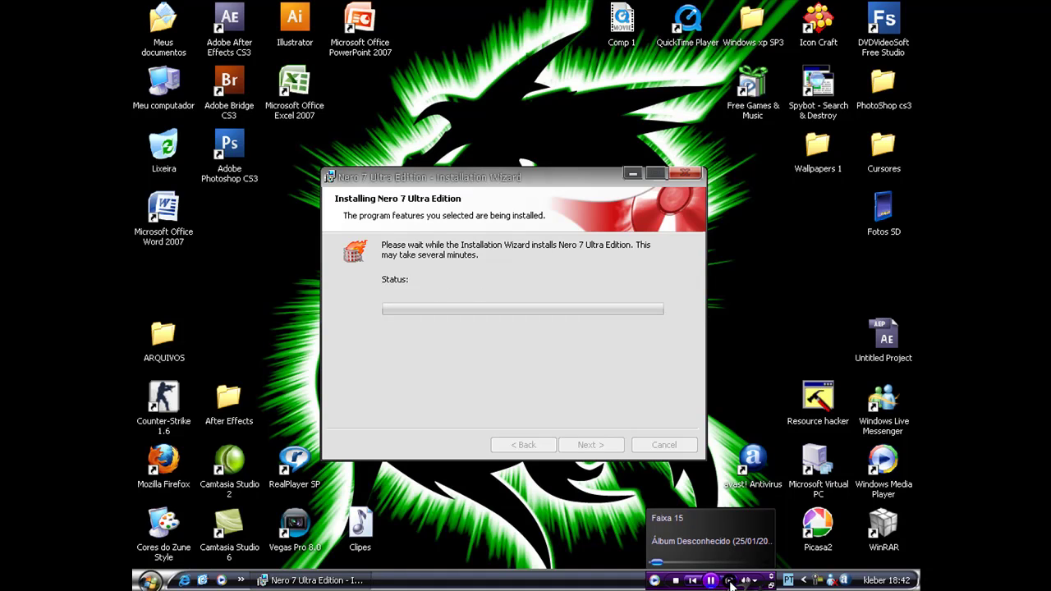
click(732, 583)
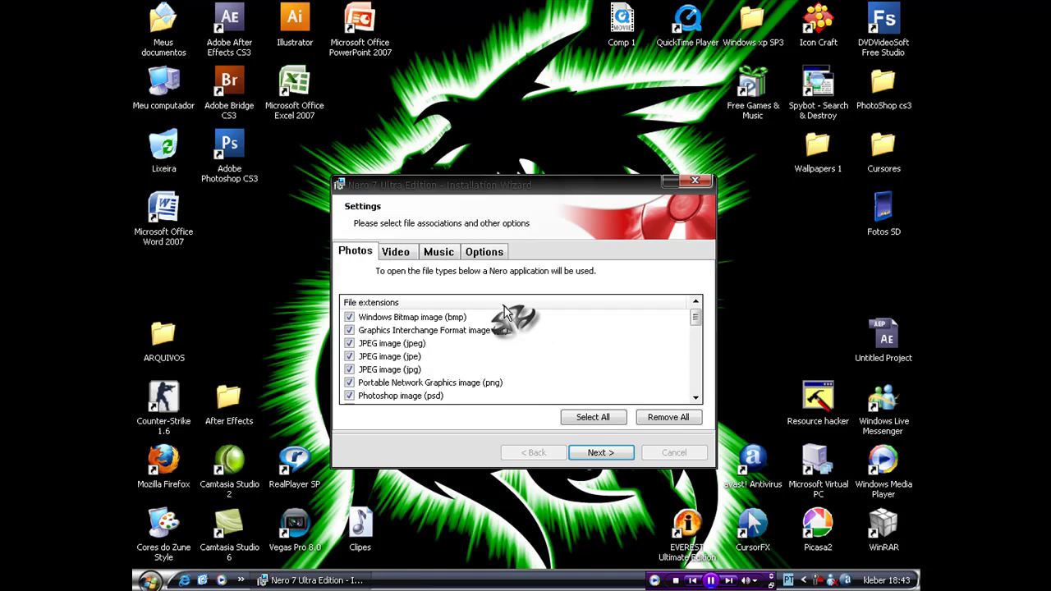
Review the installer's file associations for photos, video and music, along with its other options.
click(395, 251)
click(484, 251)
click(438, 252)
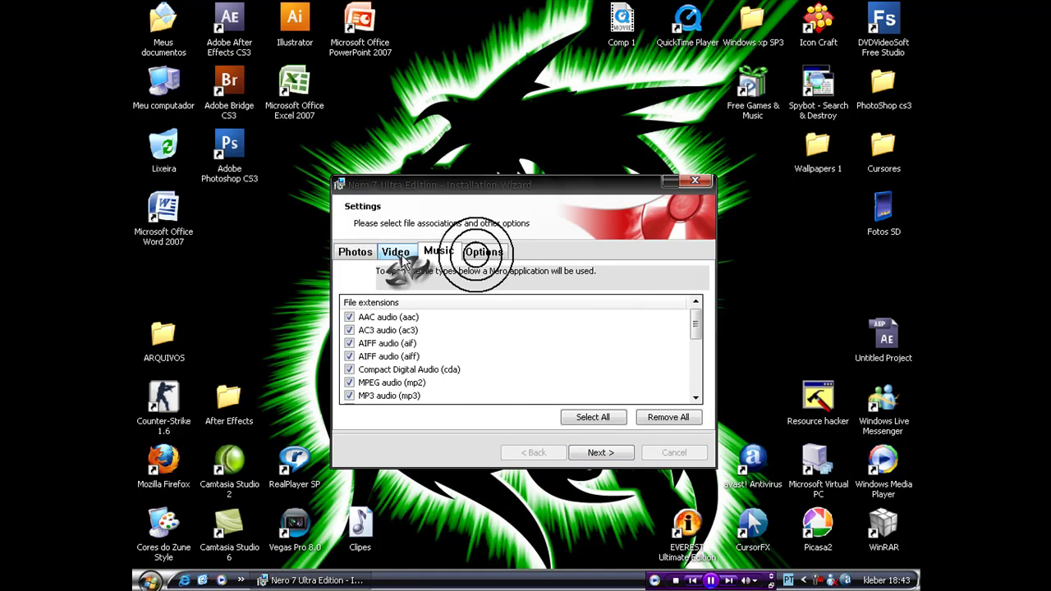
click(357, 251)
scroll(695, 355, down, 5)
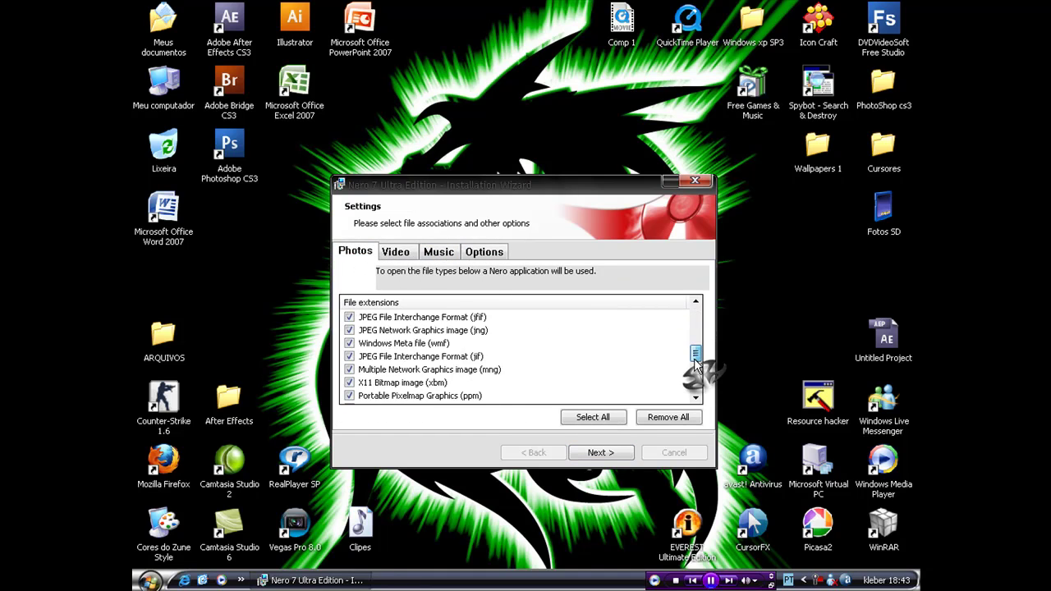
scroll(695, 355, up, 5)
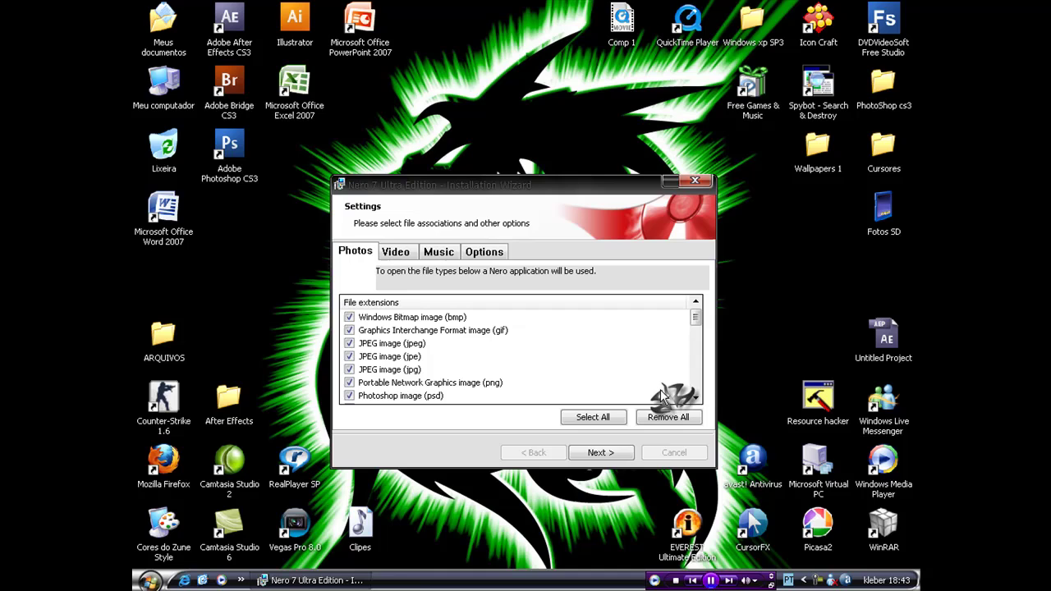
Complete the Nero 7 Ultra Edition installation with the preselected file associations, exit the wizard and resume the music playback.
click(600, 453)
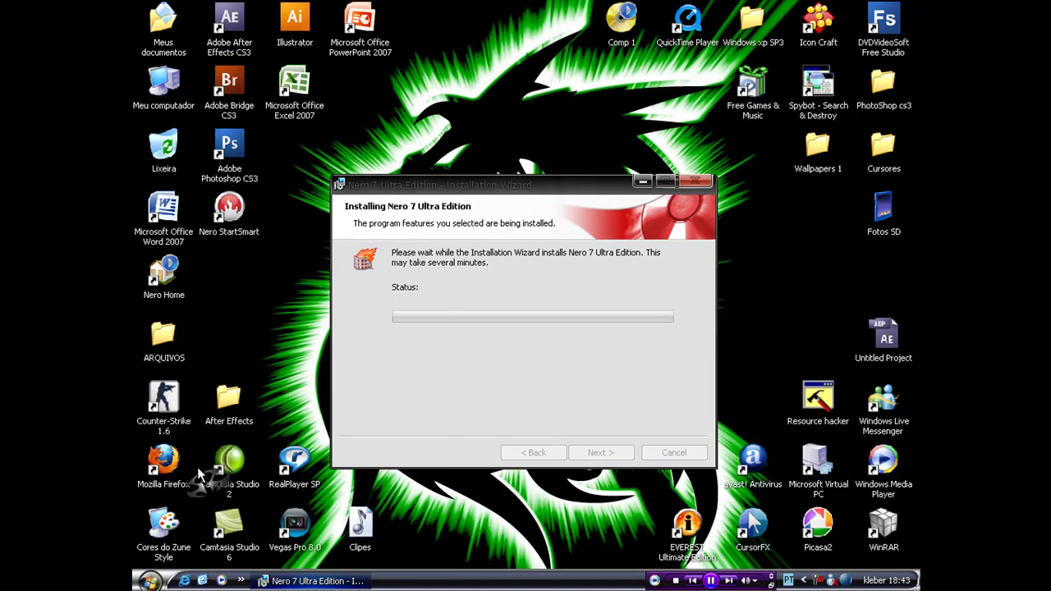
click(149, 581)
click(532, 187)
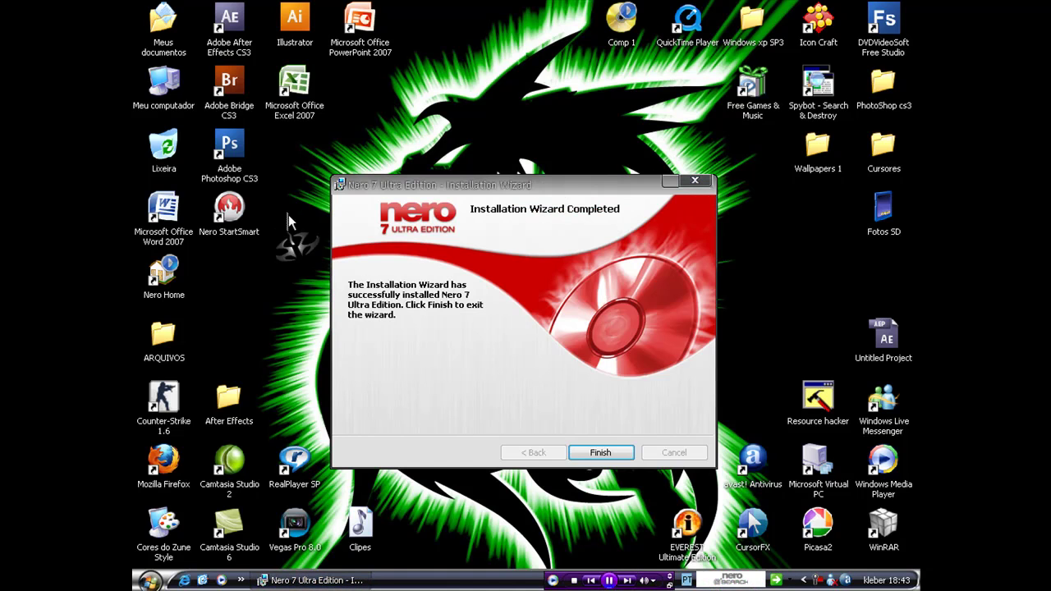
click(601, 454)
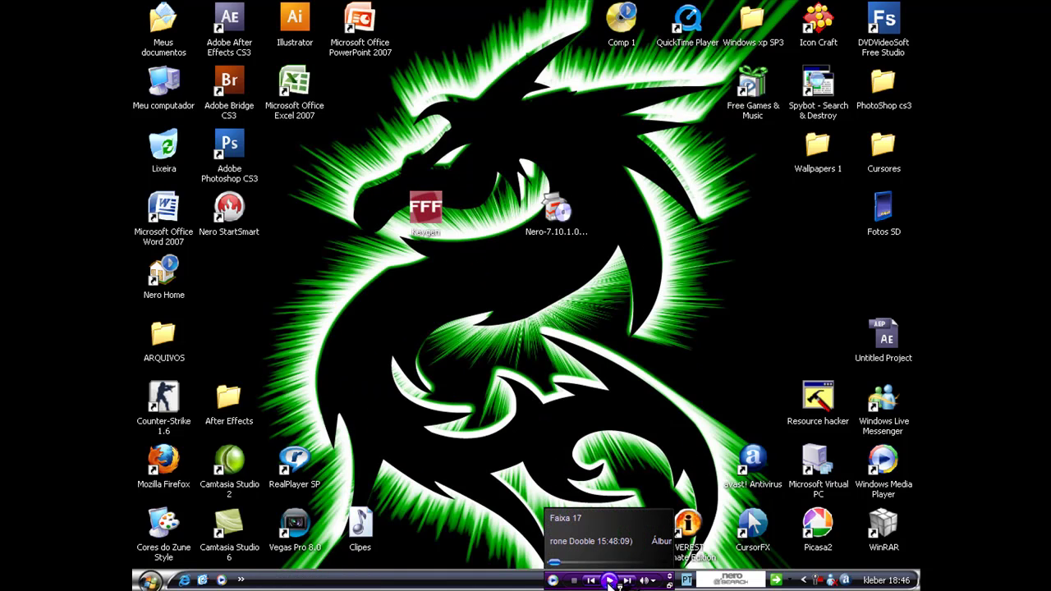
click(609, 581)
Refresh the desktop and open Nero StartSmart from its desktop shortcut.
right_click(328, 277)
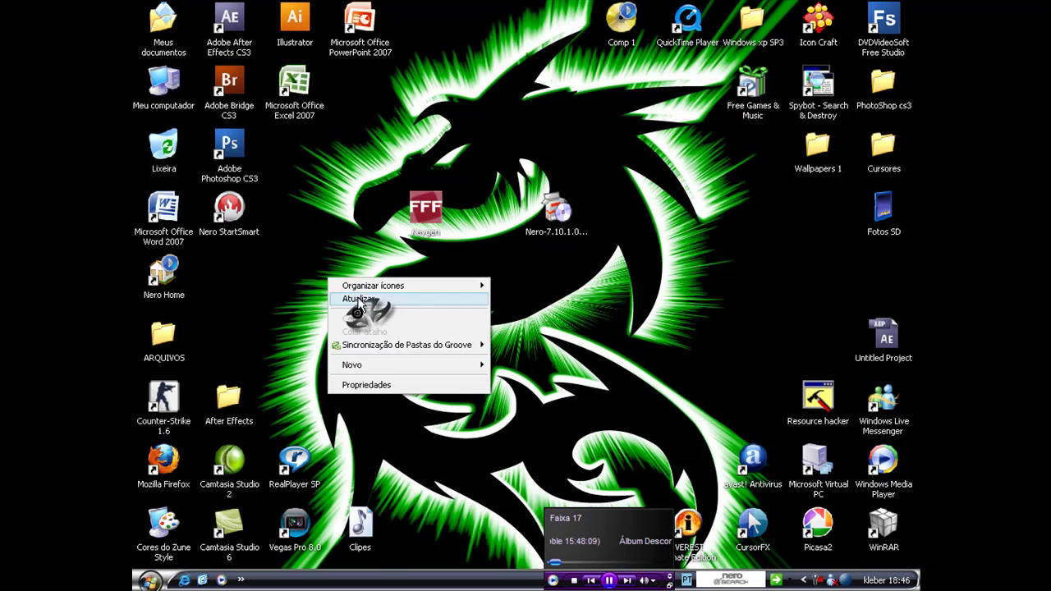
click(359, 301)
click(229, 218)
drag(307, 202, 294, 232)
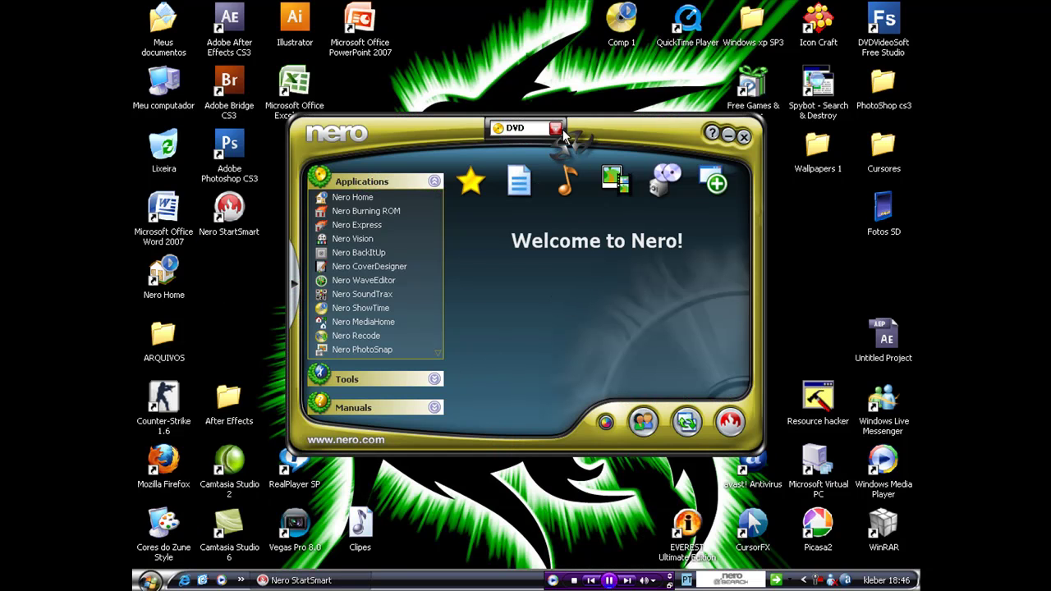
Open Nero ProductSetup from StartSmart and check for Nero product updates, letting it configure the Windows Firewall automatically.
click(731, 422)
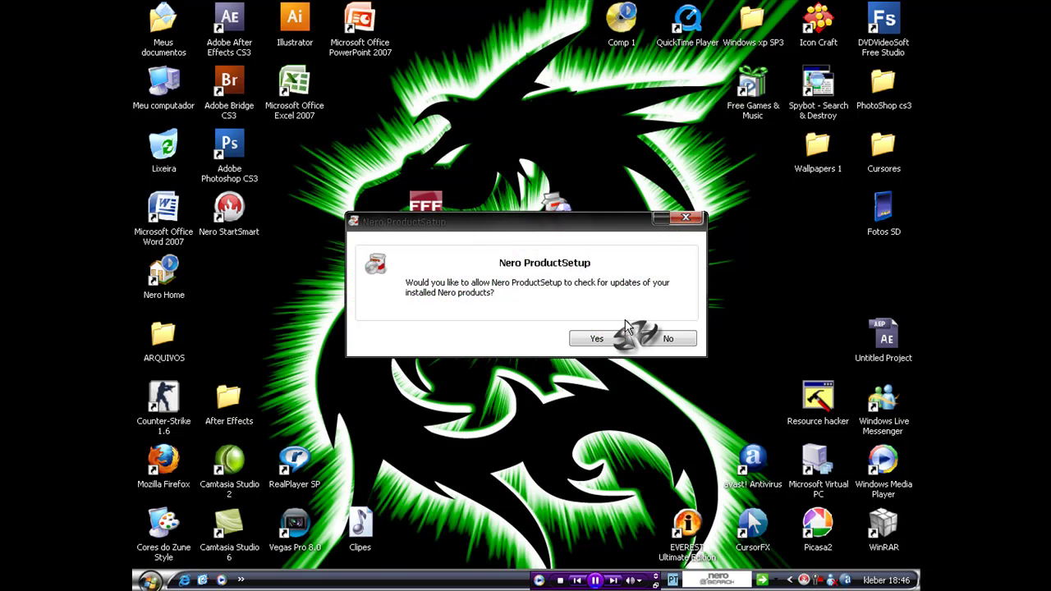
click(591, 340)
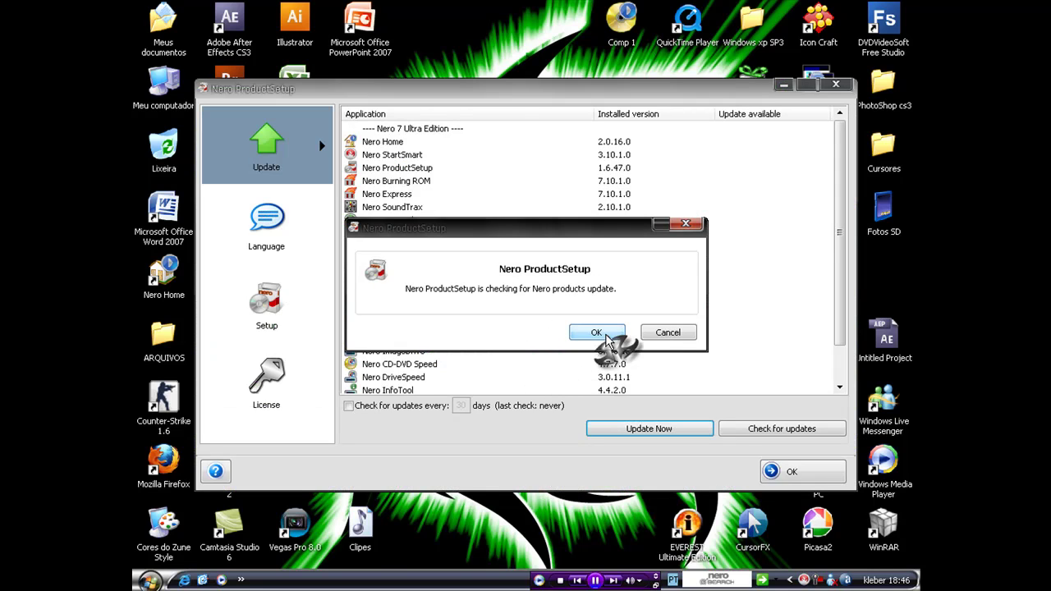
click(597, 332)
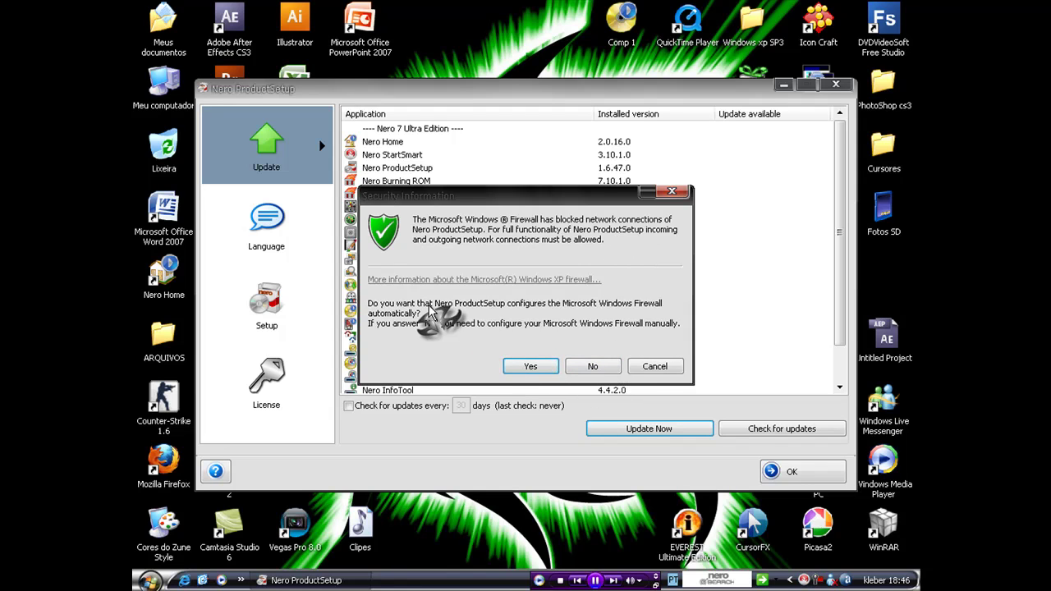
click(593, 366)
click(659, 335)
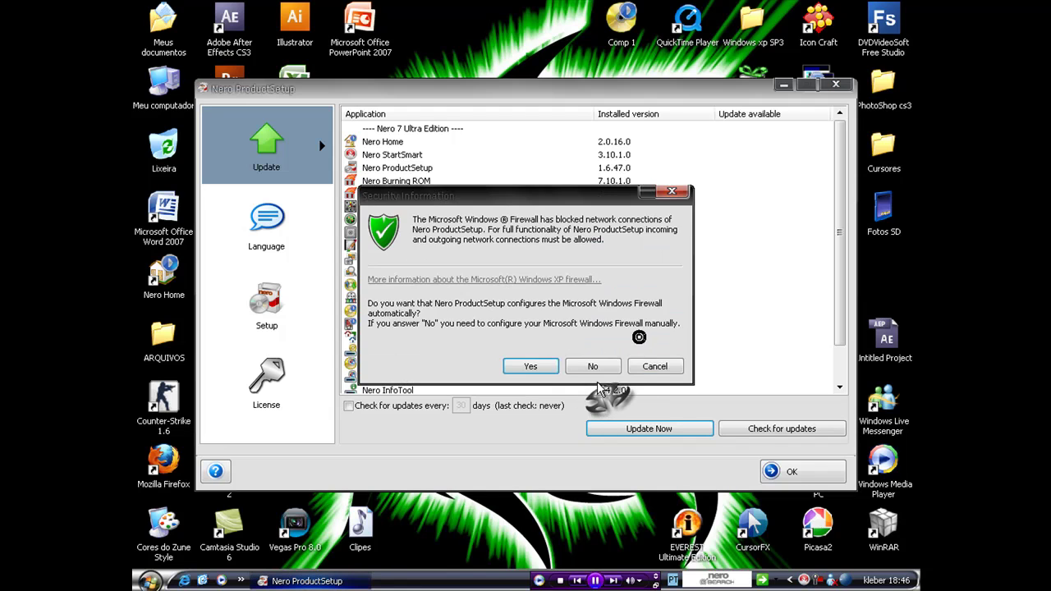
click(545, 365)
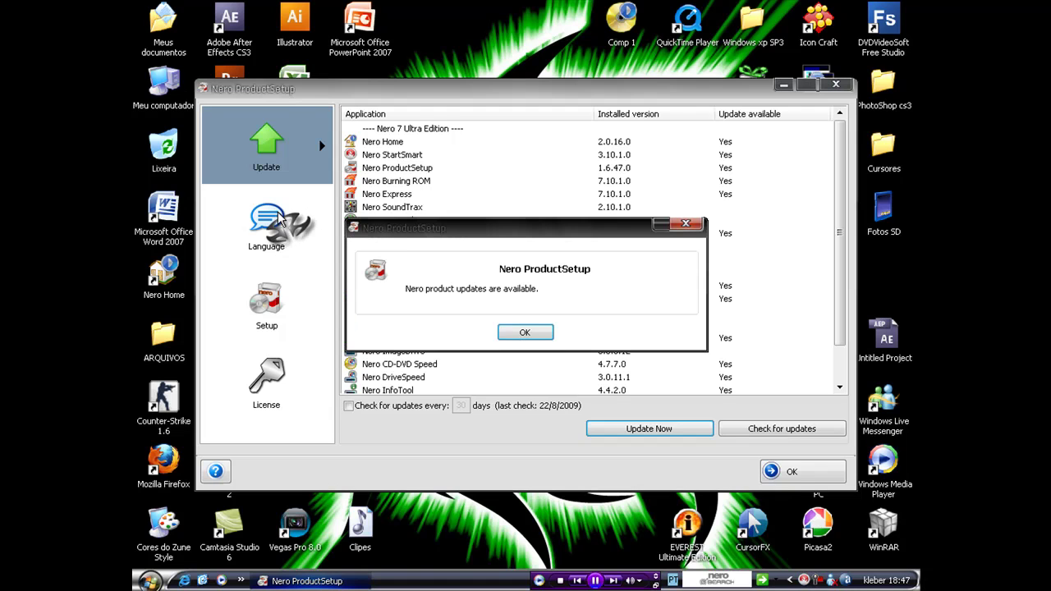
click(525, 333)
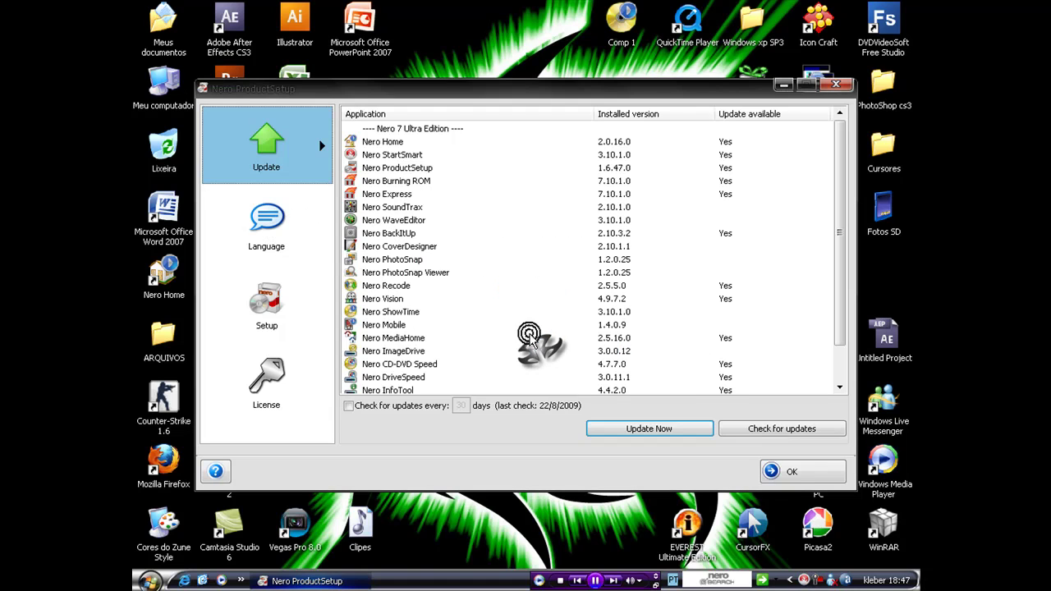
Mark Portuguese (Português) in ProductSetup's list of installed languages, then quit ProductSetup and Nero StartSmart.
click(269, 228)
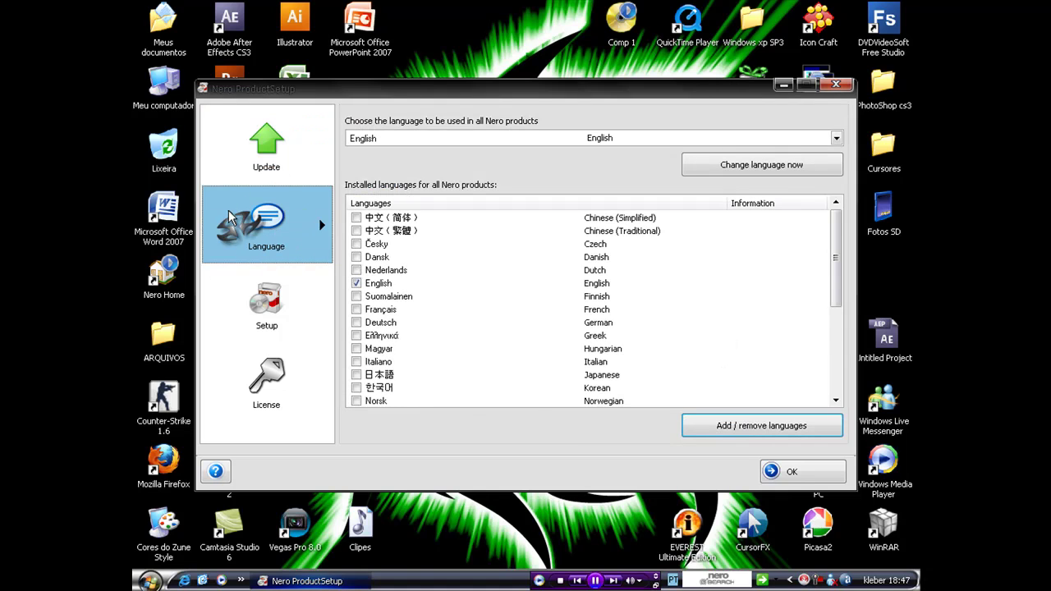
drag(839, 256, 838, 297)
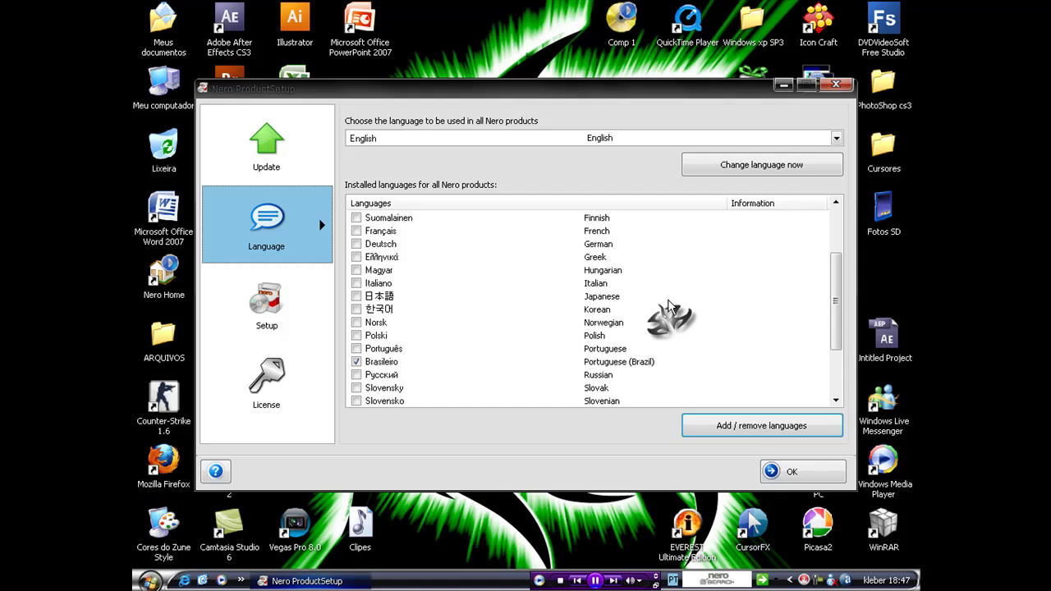
click(356, 348)
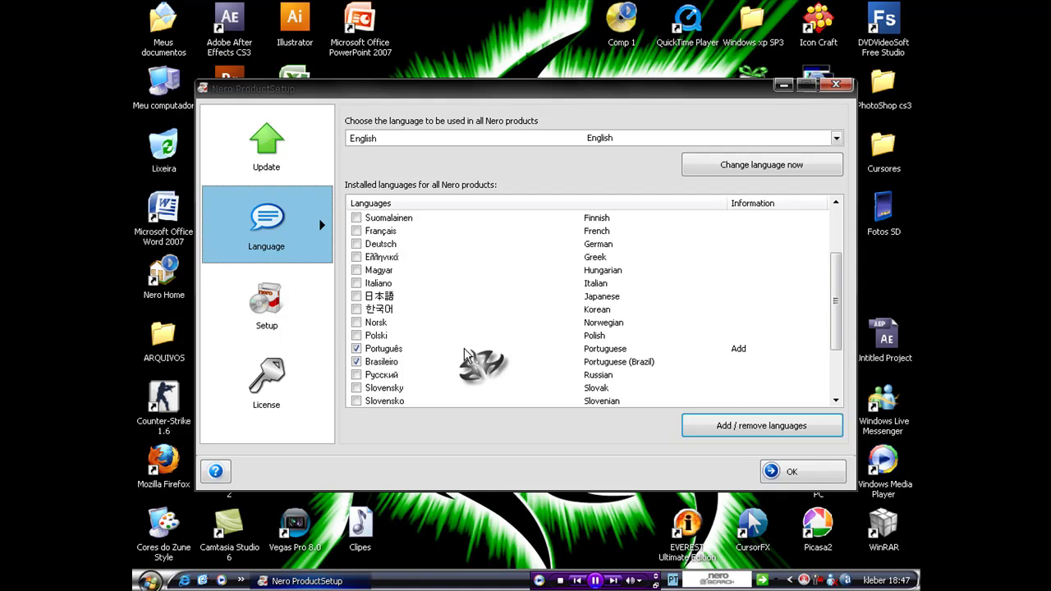
click(791, 473)
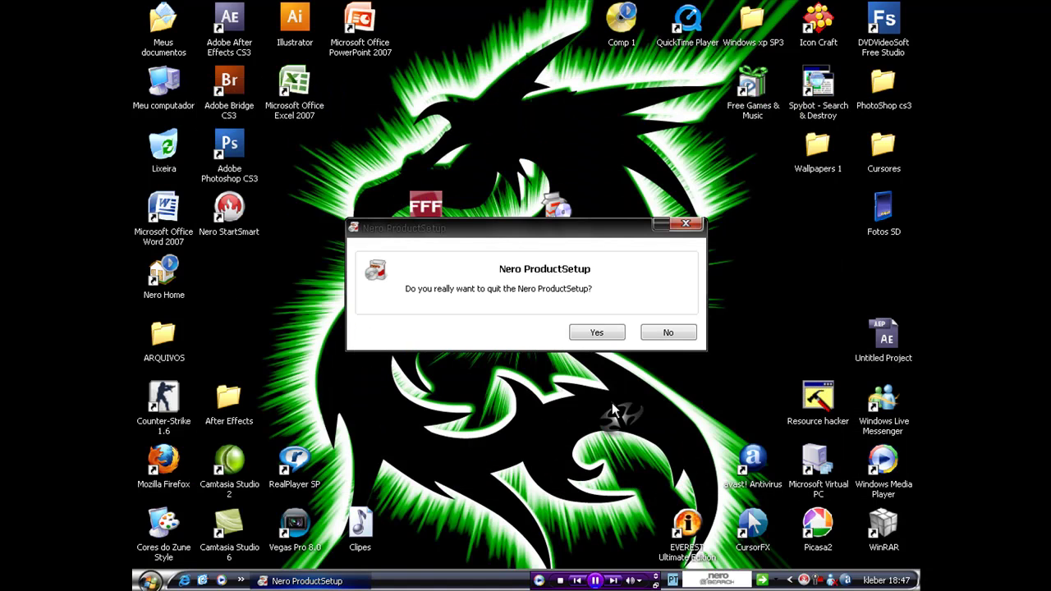
click(596, 334)
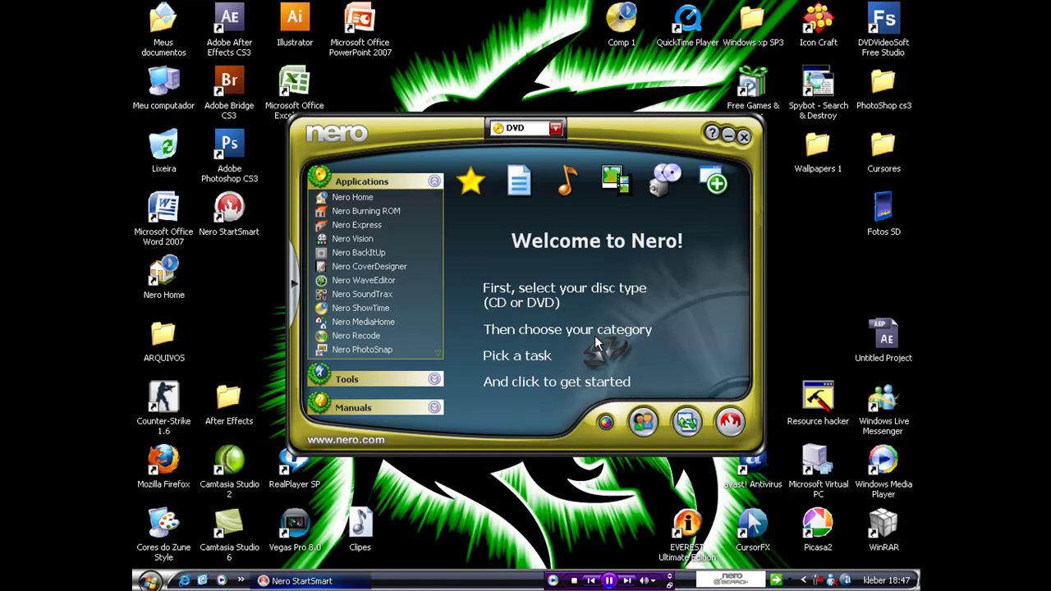
click(741, 137)
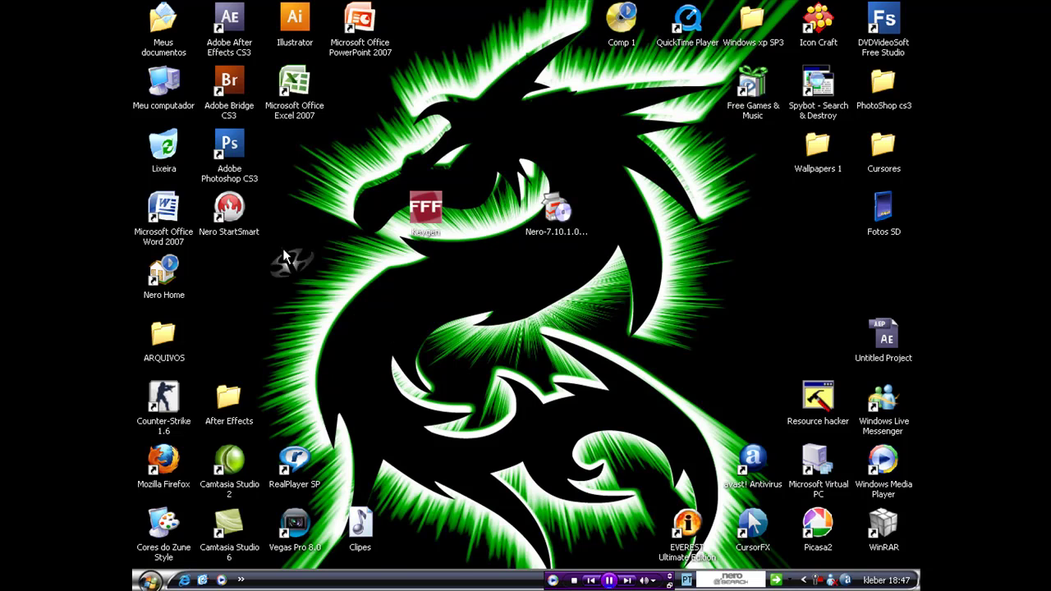